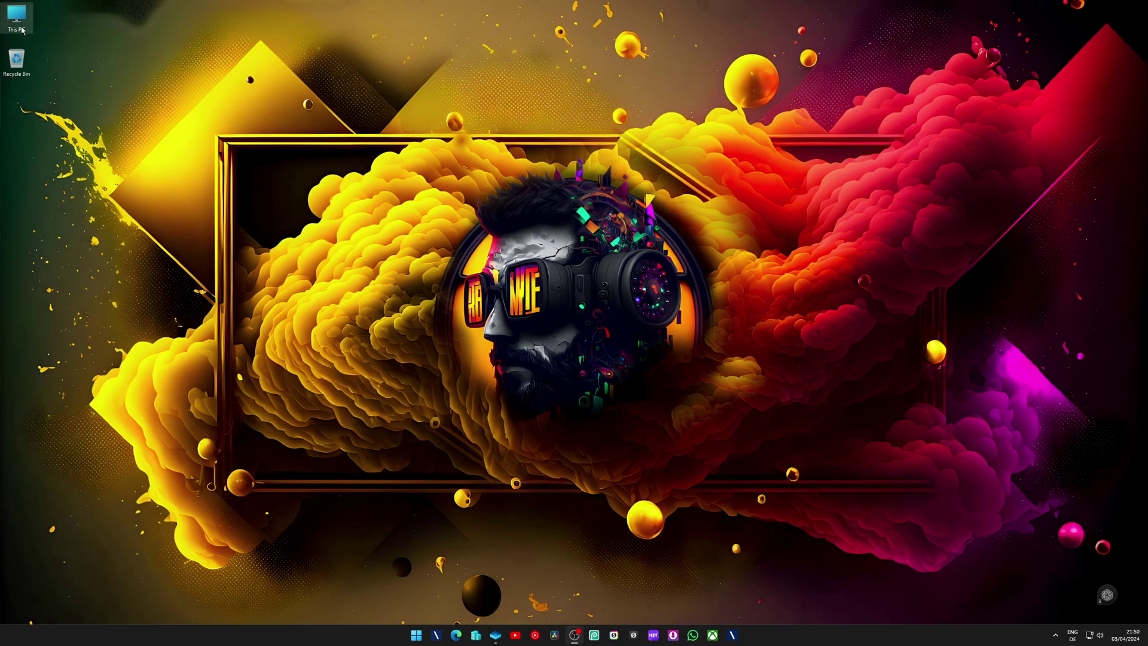
Open This PC to check the free space on the System (C:) and Storage (D:) drives
double_click(22, 30)
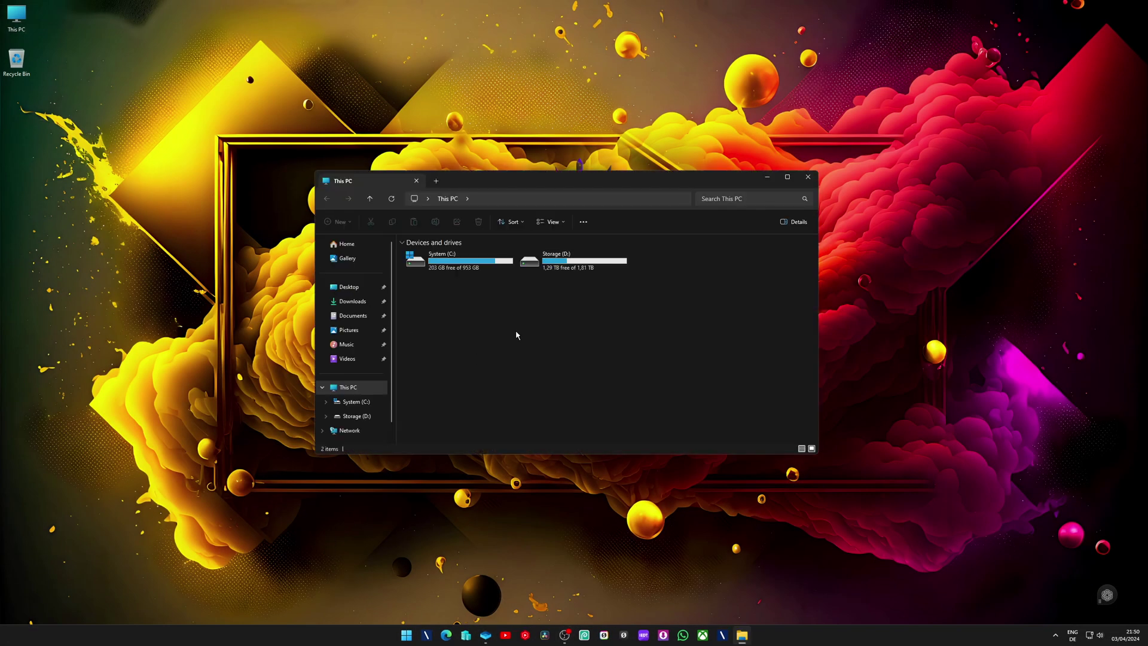
drag(518, 327, 431, 250)
click(413, 338)
drag(504, 311, 421, 261)
click(480, 290)
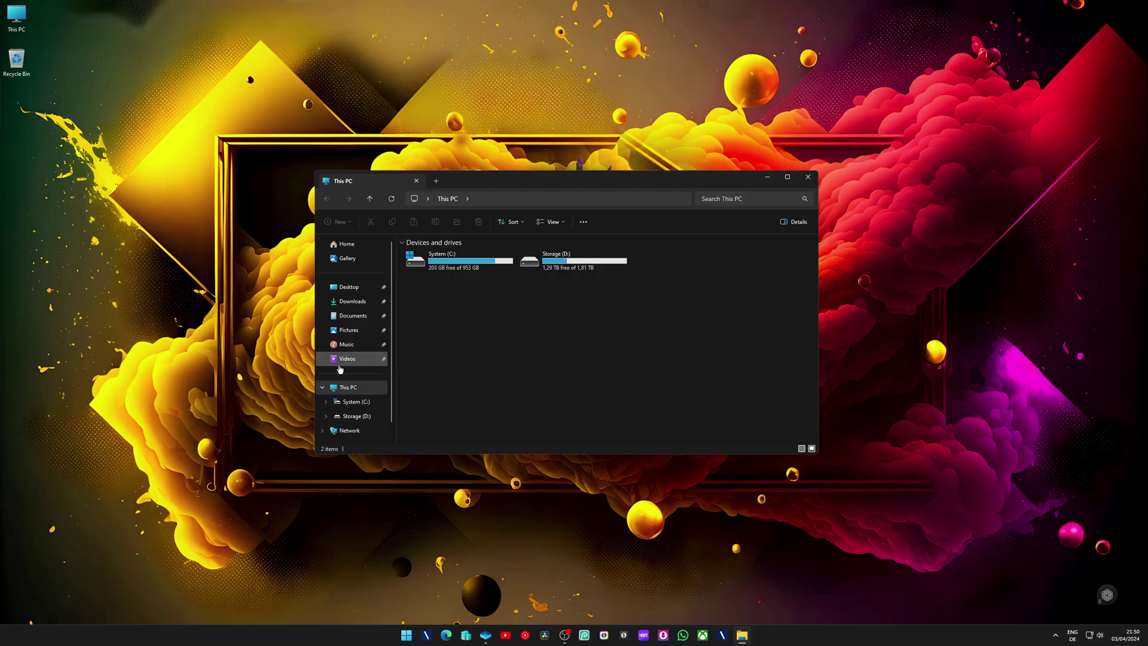
Look through the Videos, Music and Pictures folders and check the combined size of both folders in Pictures
click(344, 360)
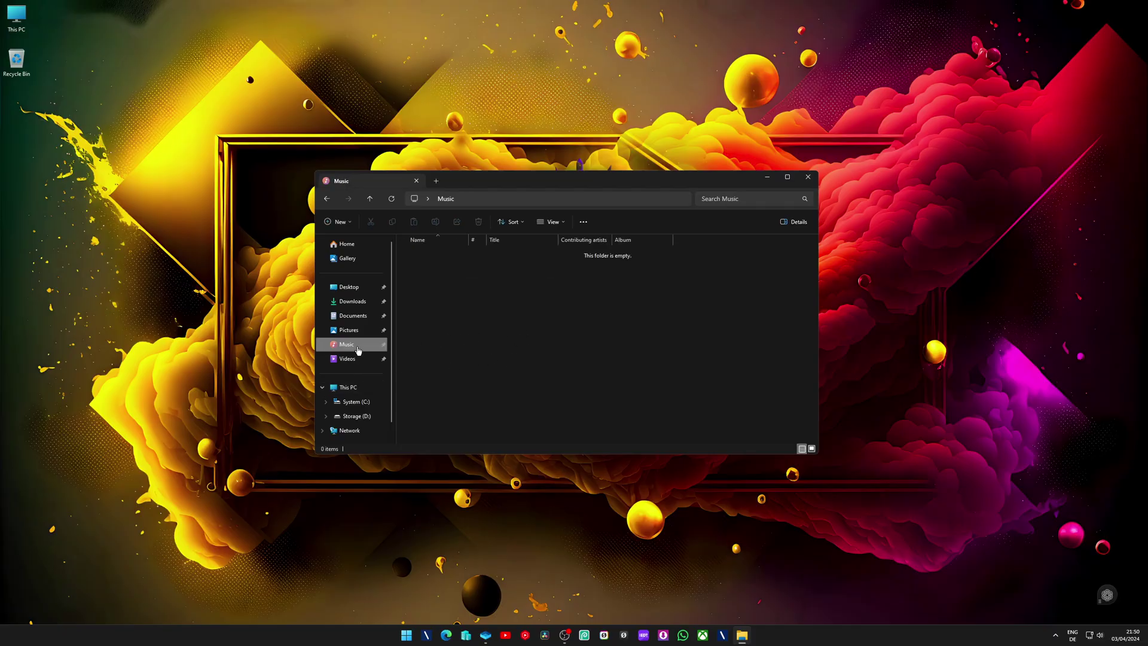
click(348, 331)
drag(521, 330, 419, 260)
right_click(420, 260)
mouse_move(445, 387)
click(451, 481)
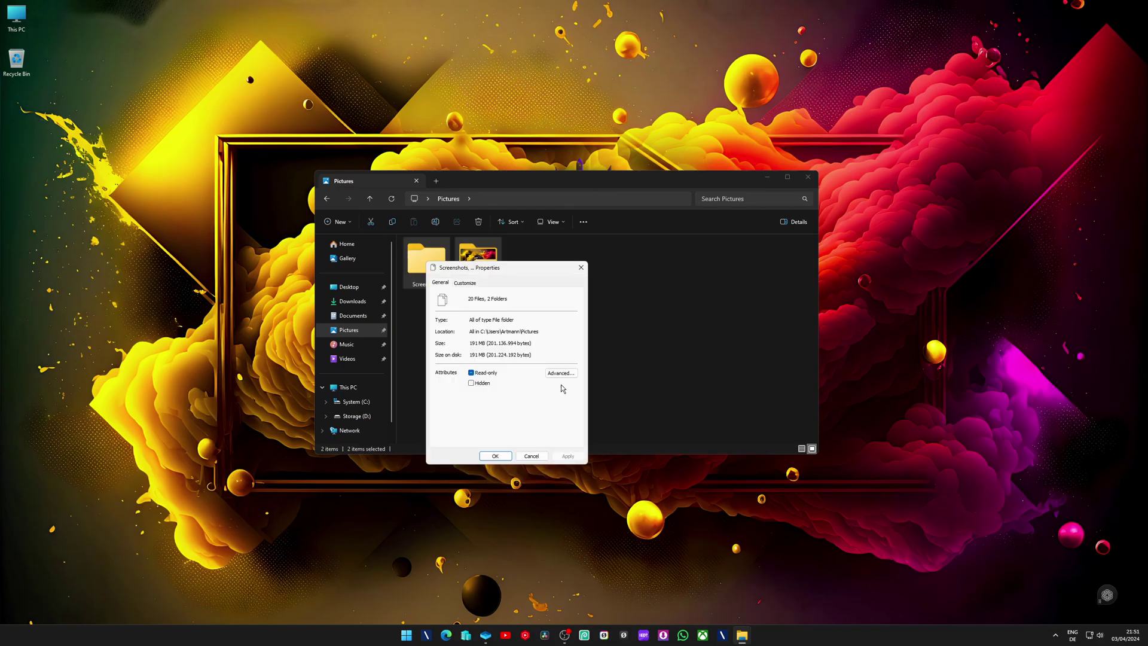
click(581, 268)
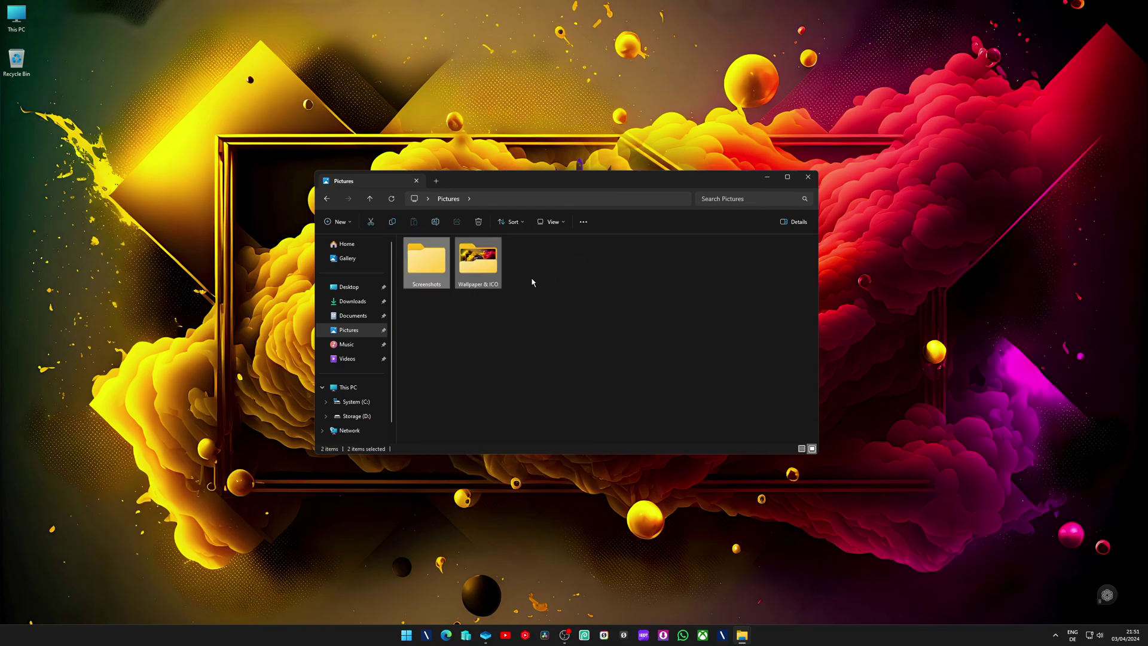
Look through the Documents and Downloads folders, go back to This PC and close the window
click(354, 316)
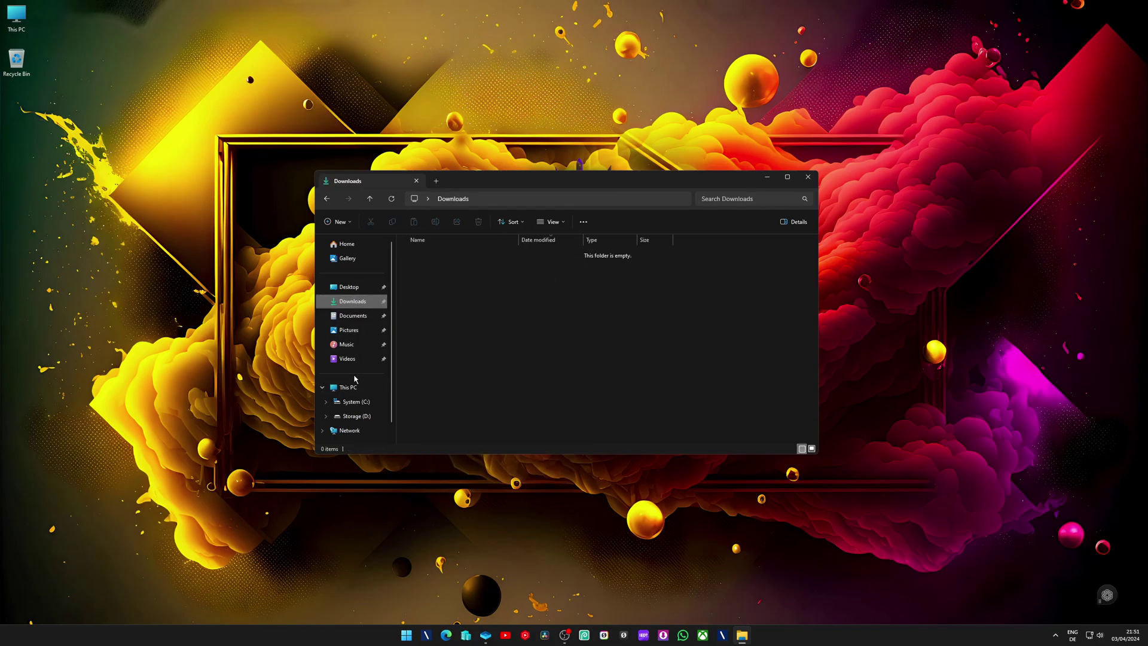
click(359, 336)
click(359, 316)
click(353, 387)
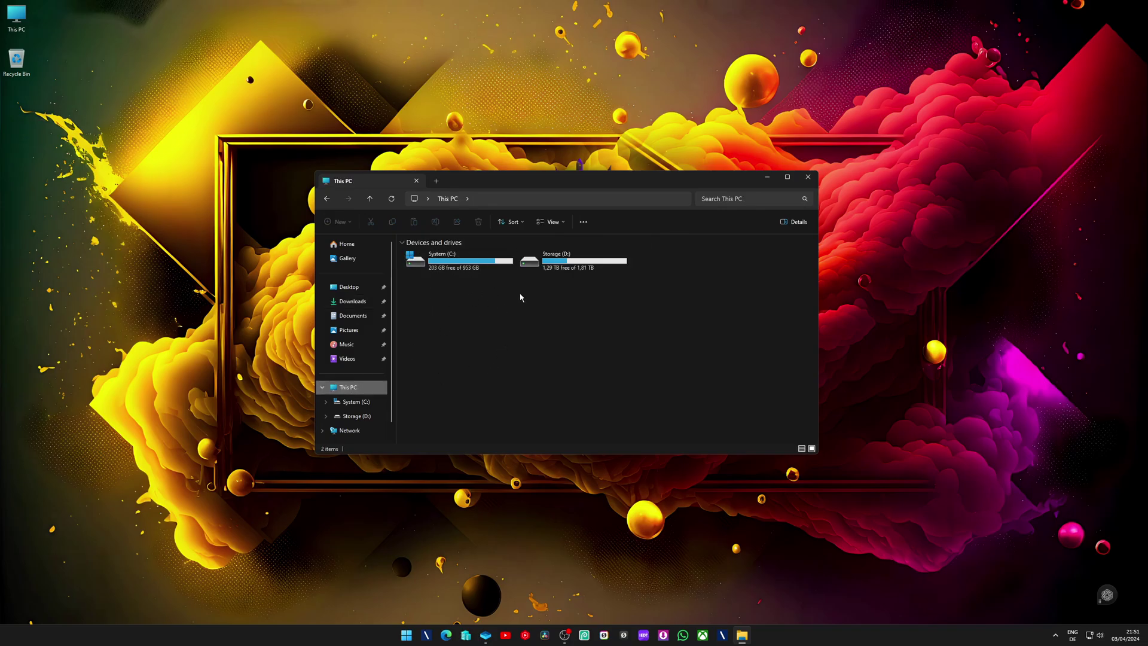
click(807, 178)
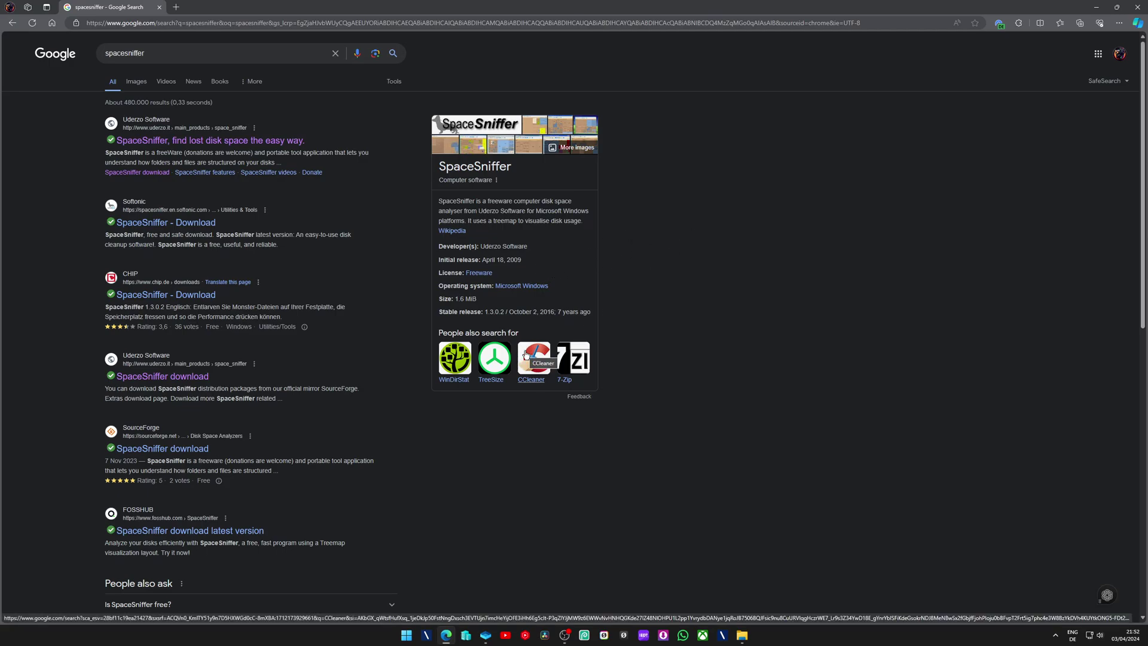
Open the Uderzo Software SpaceSniffer site from the search results and go to its download page
click(239, 141)
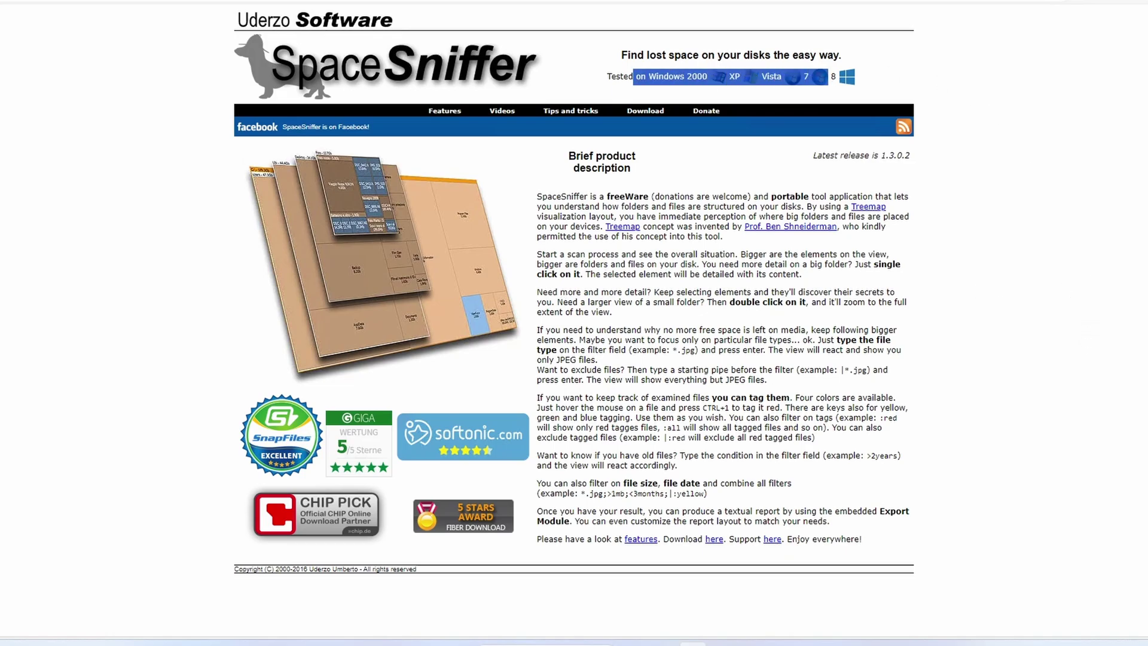
click(1120, 154)
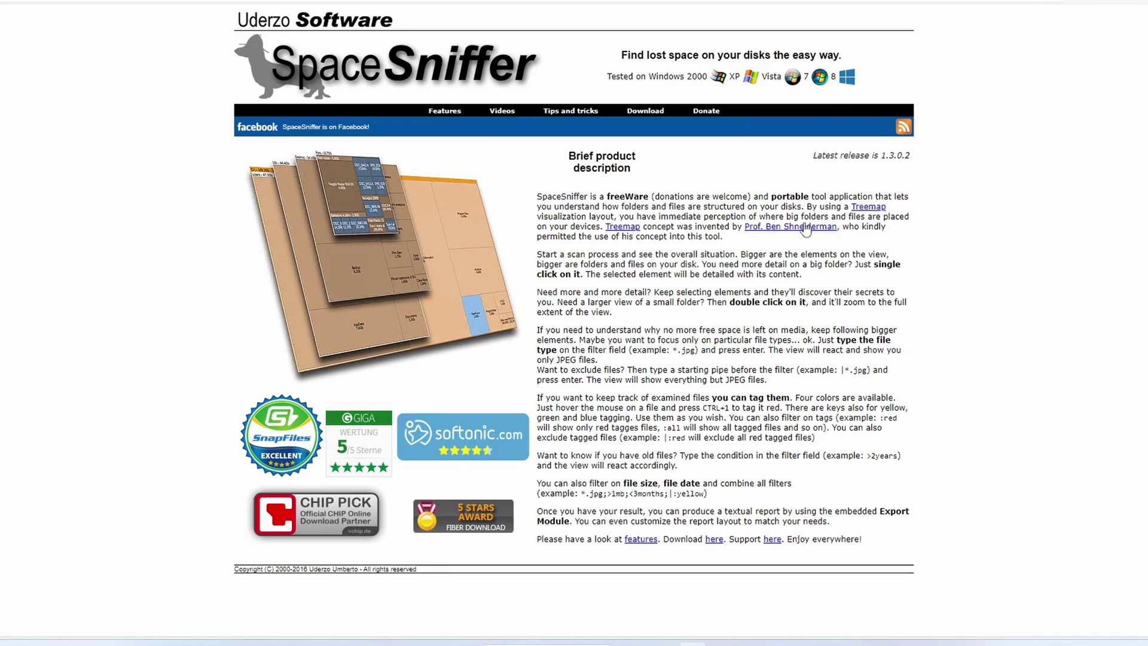
click(644, 113)
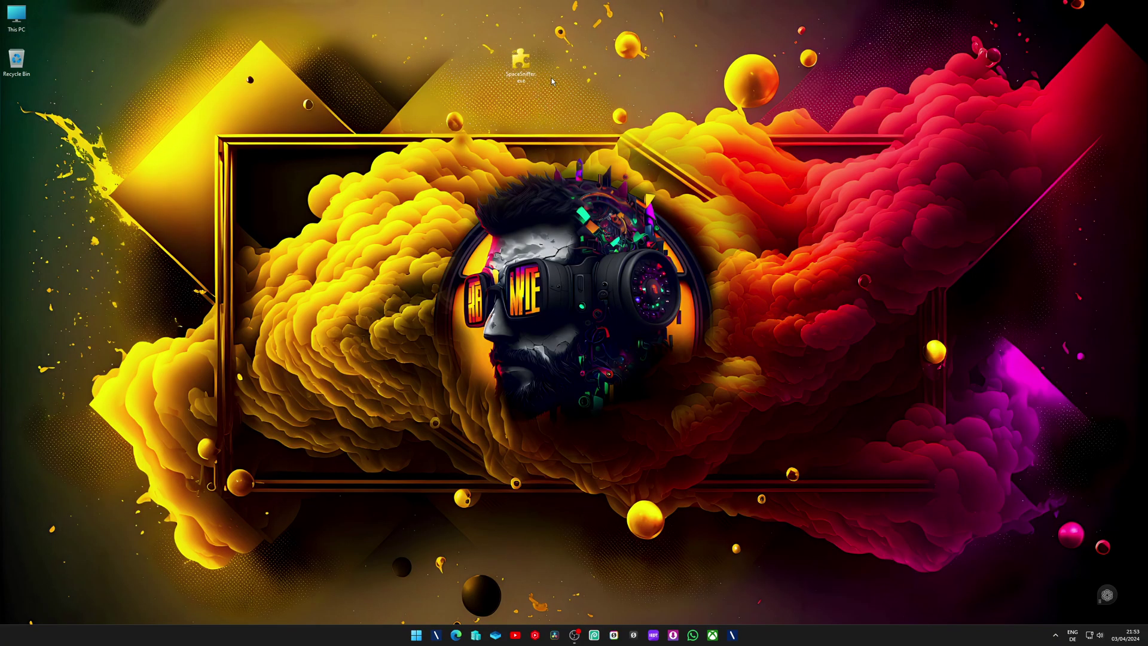
Scan the System (C:) drive with SpaceSniffer and expand the Virtual Hard Disks folder under ProgramData
double_click(530, 67)
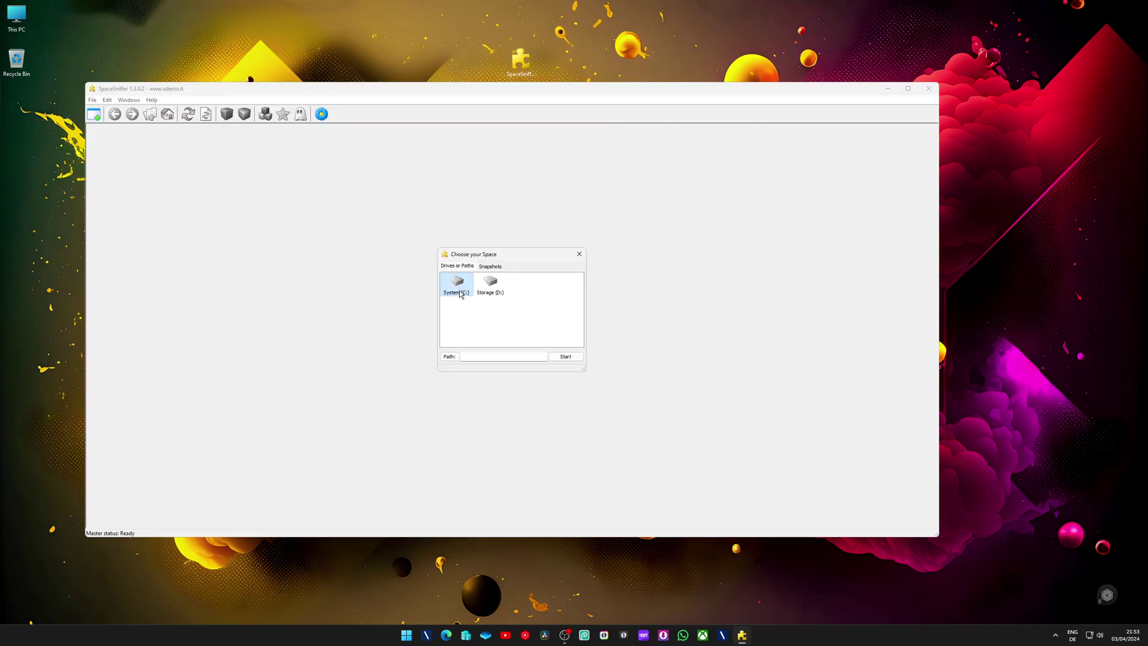
click(565, 357)
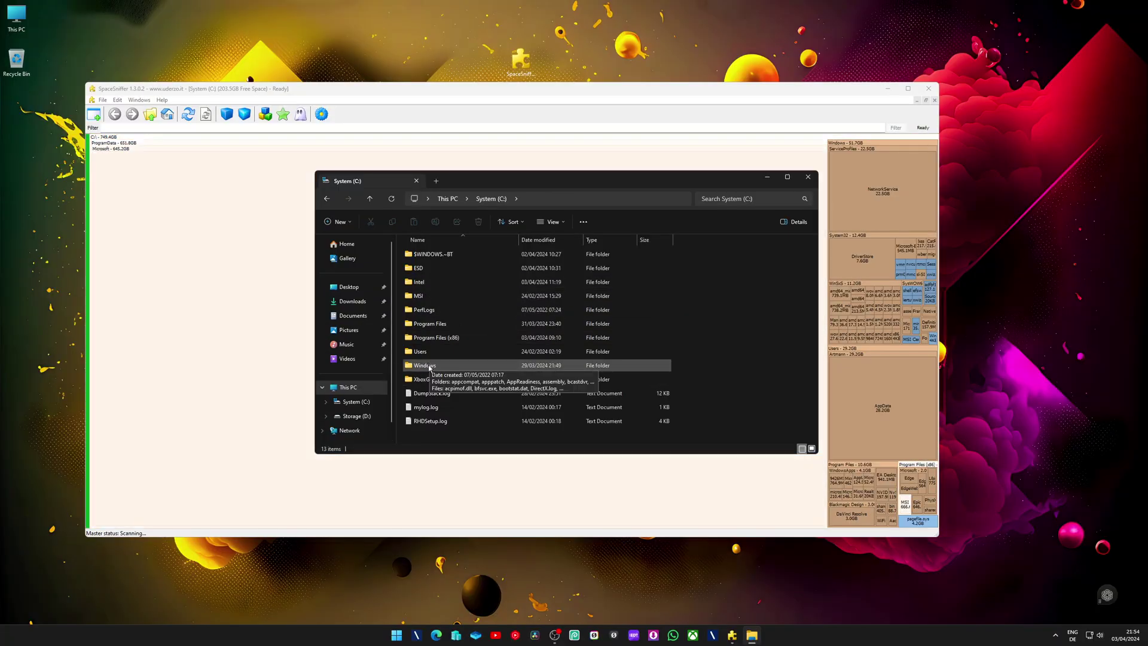
click(808, 176)
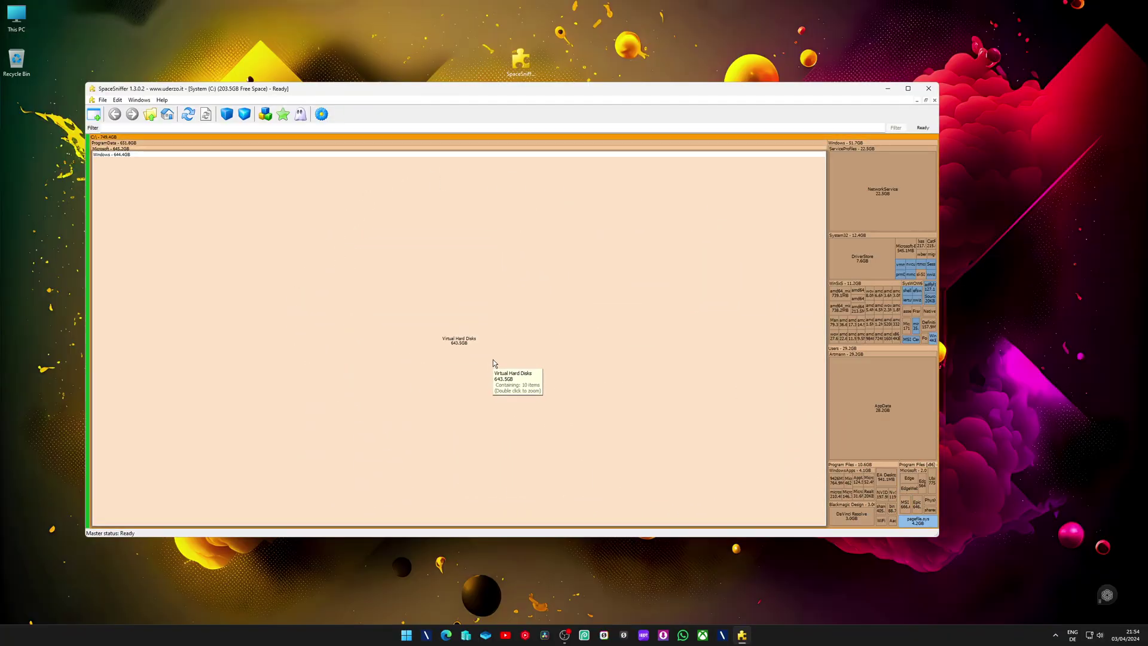
double_click(494, 363)
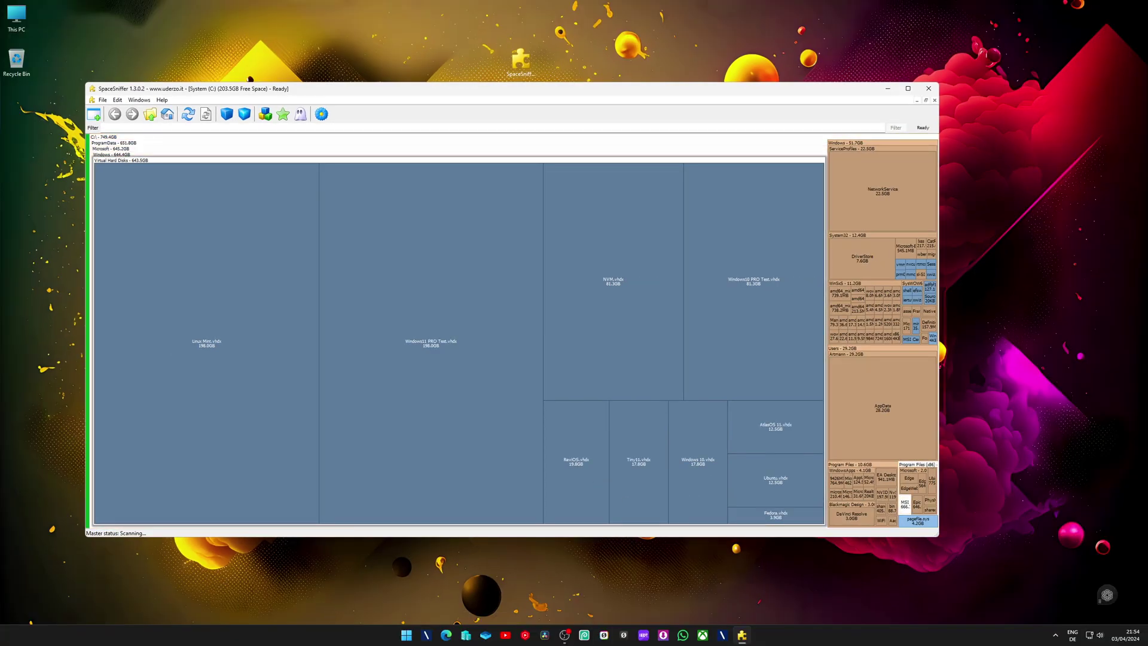
Check in Hyper-V Manager which virtual machines are registered and what actions Windows 11 offers, and close it
click(465, 635)
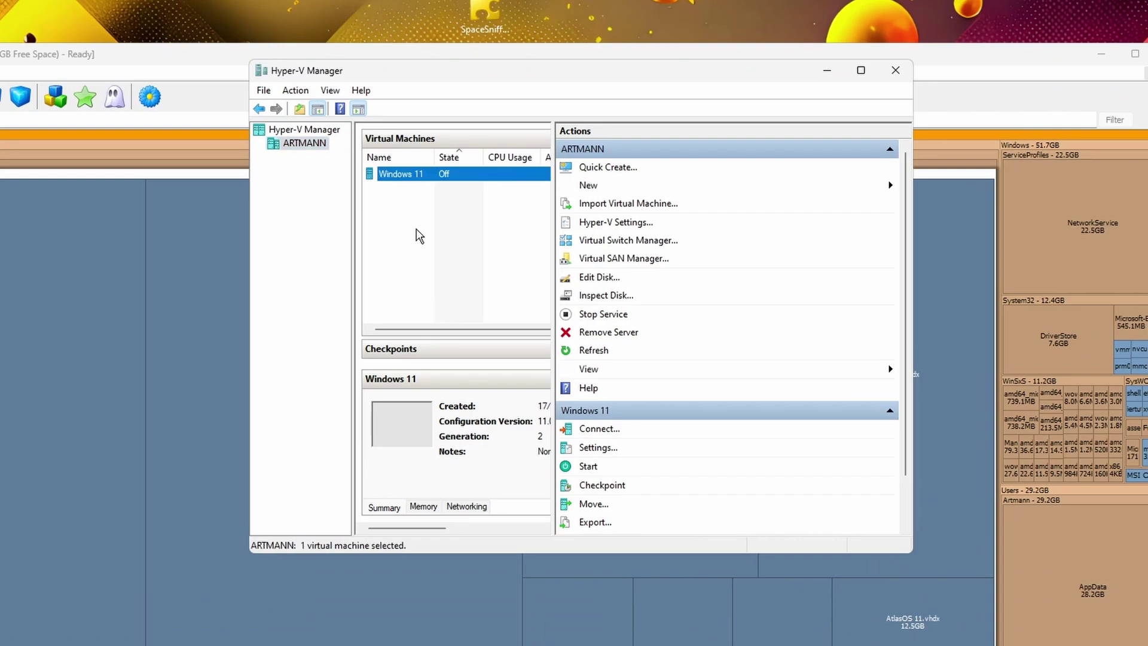
click(482, 196)
click(481, 162)
right_click(417, 177)
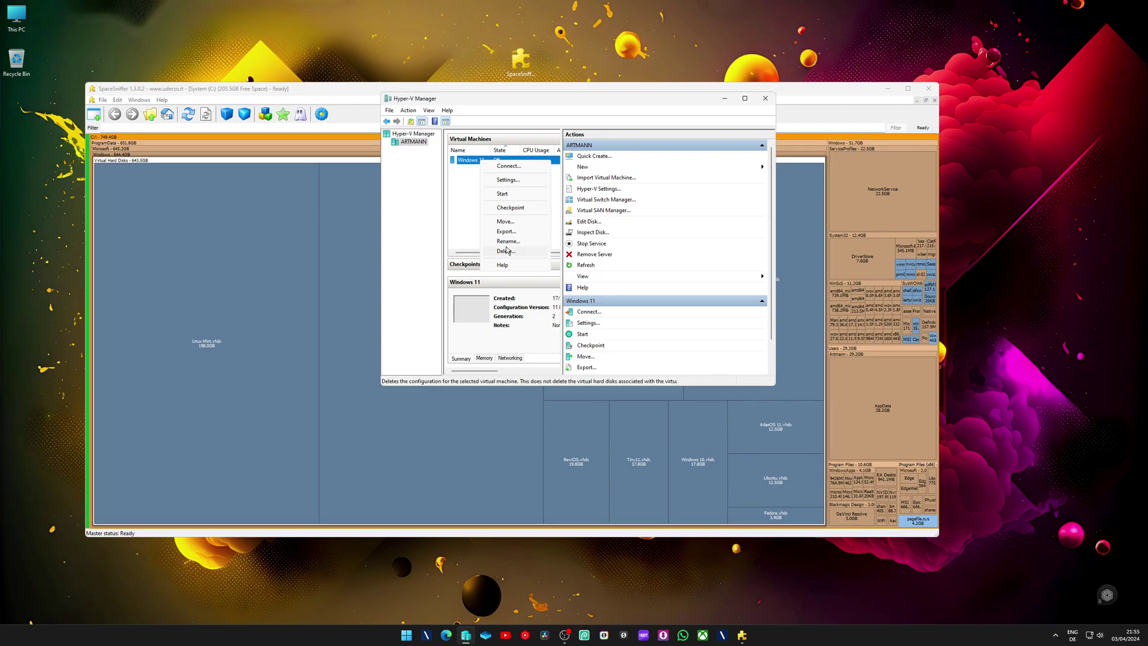
click(464, 218)
click(765, 99)
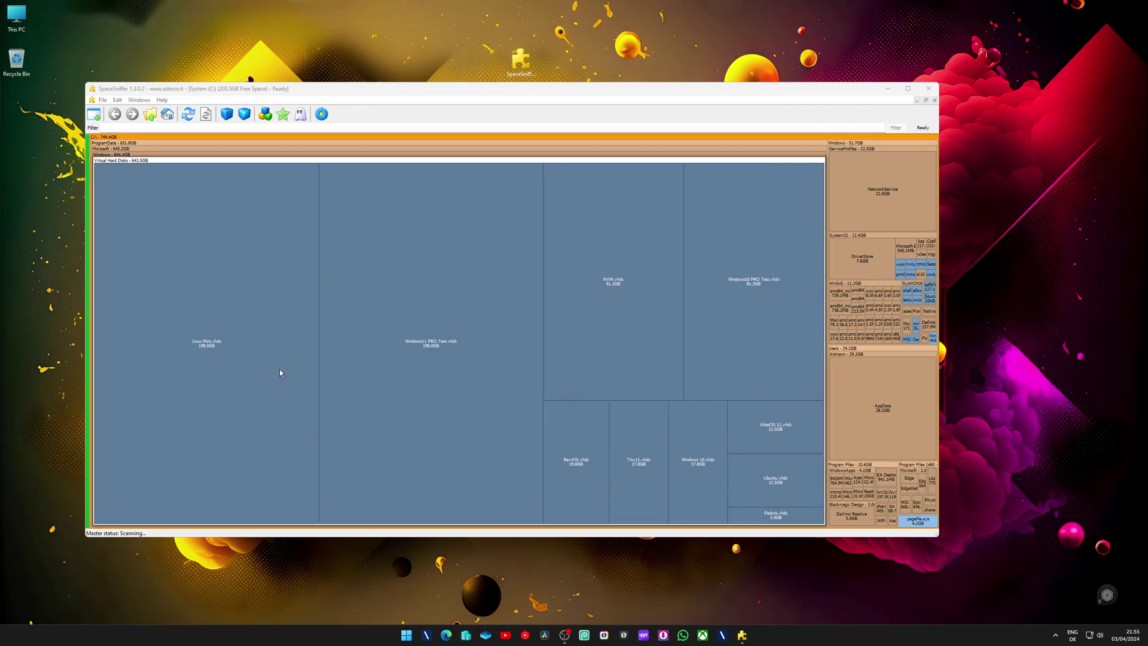
Copy the location from the properties of Linux Mint.vhdx and open that Virtual Hard Disks folder in File Explorer
right_click(201, 285)
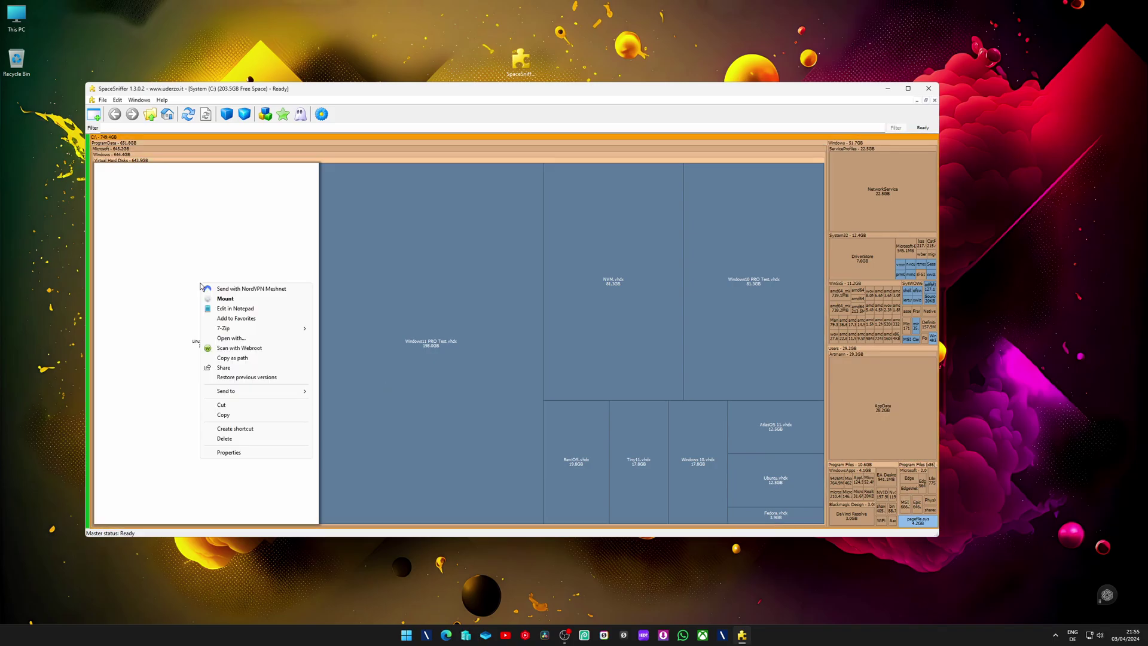
click(249, 454)
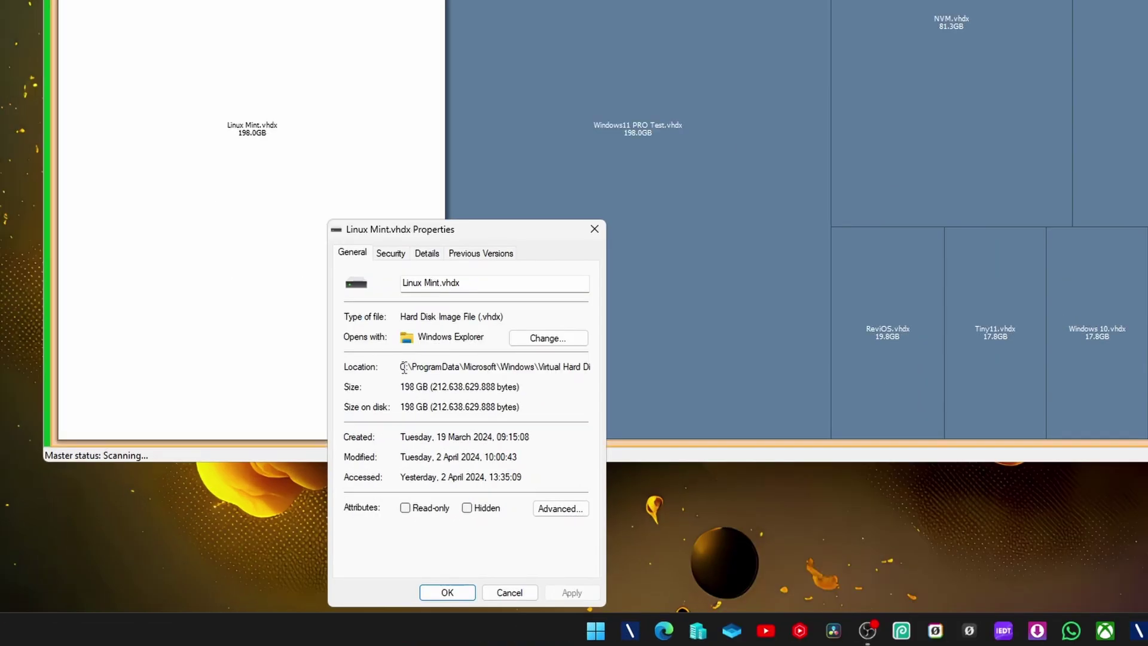
drag(294, 481, 445, 484)
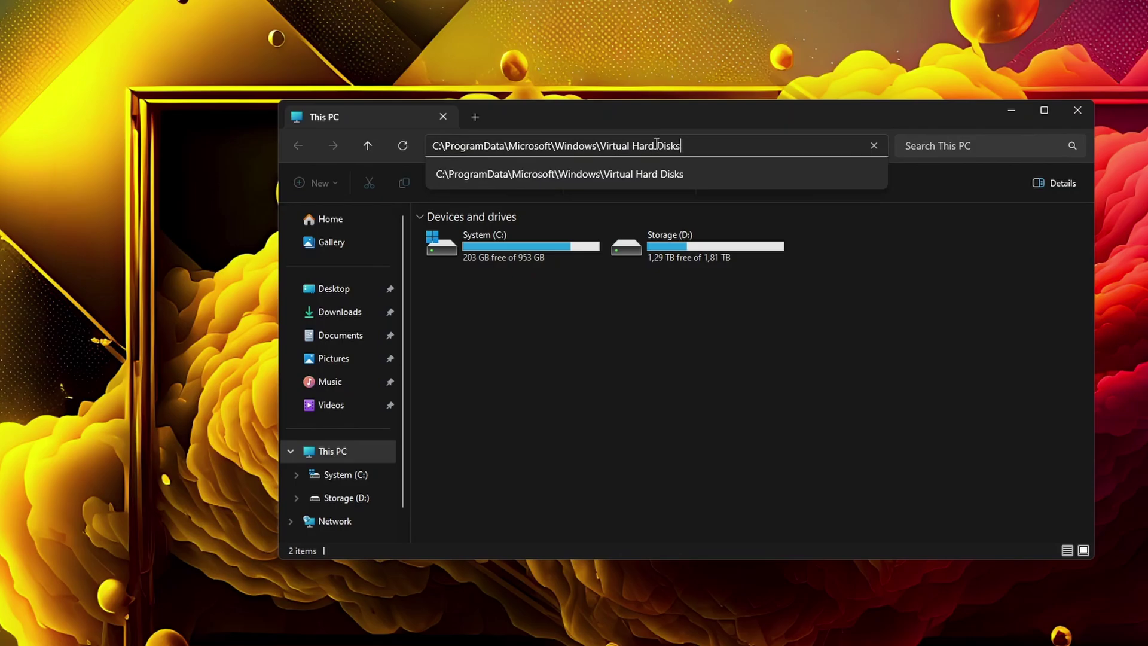
key(Return)
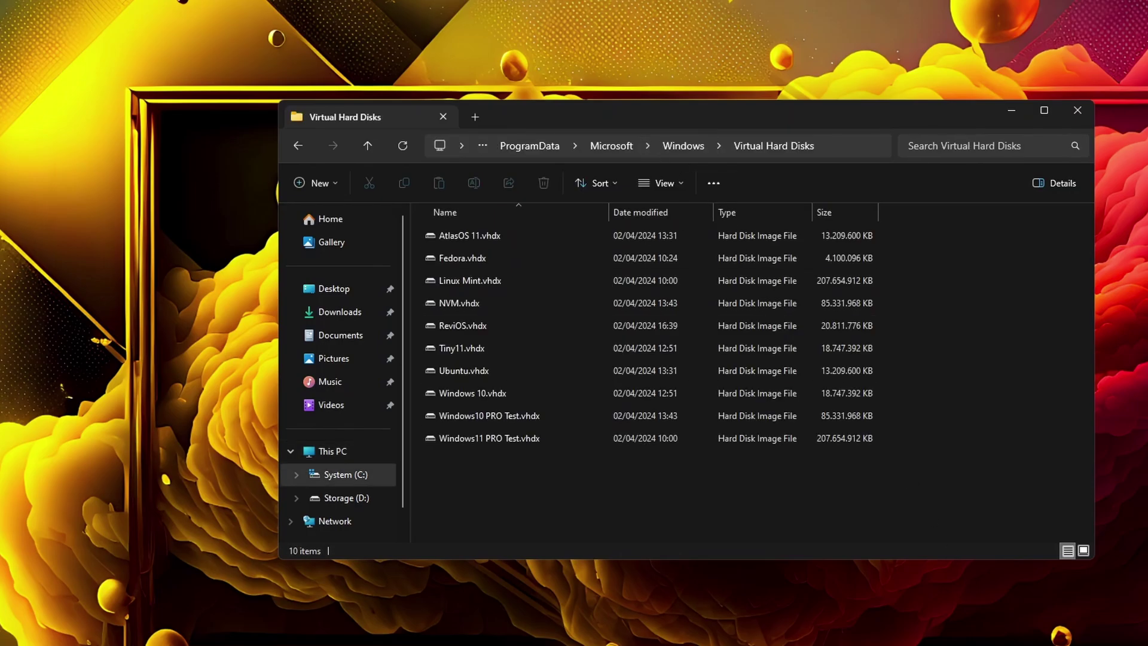
Delete all virtual hard disk files in the Virtual Hard Disks folder except NVM.vhdx
click(472, 235)
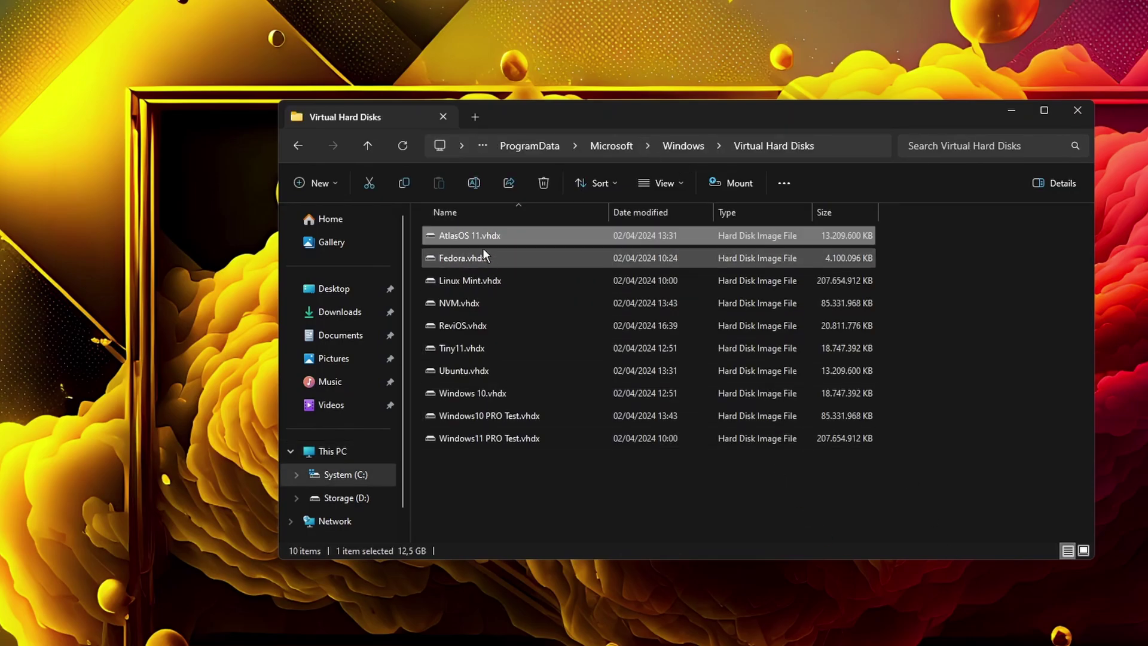
ctrl+click(481, 257)
ctrl+click(482, 280)
ctrl+click(463, 326)
ctrl+click(467, 349)
ctrl+click(471, 371)
ctrl+click(475, 393)
ctrl+click(490, 416)
ctrl+click(509, 438)
right_click(466, 414)
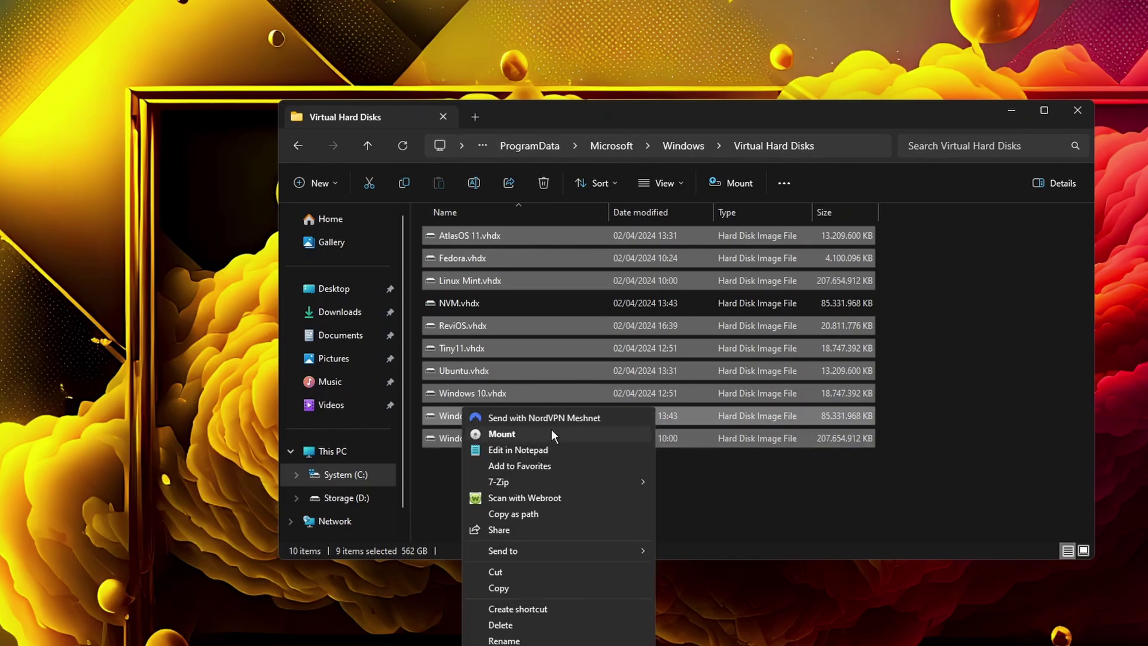
click(518, 618)
click(213, 259)
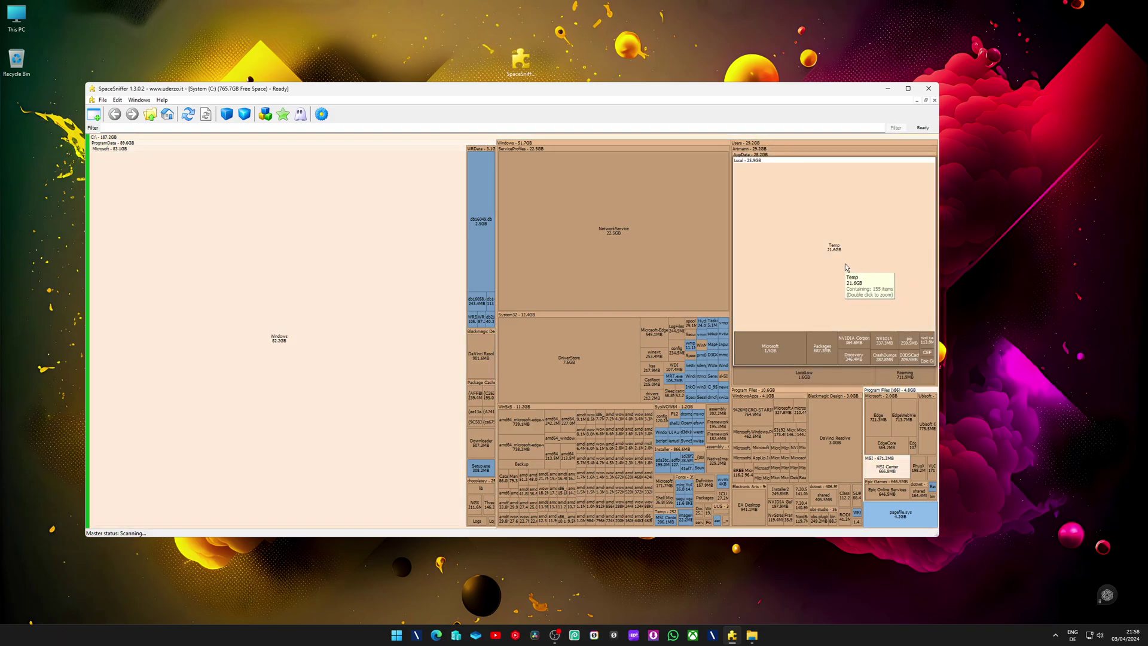
Copy the Temp folder's location from its properties in SpaceSniffer and open that location in File Explorer
right_click(846, 264)
click(875, 458)
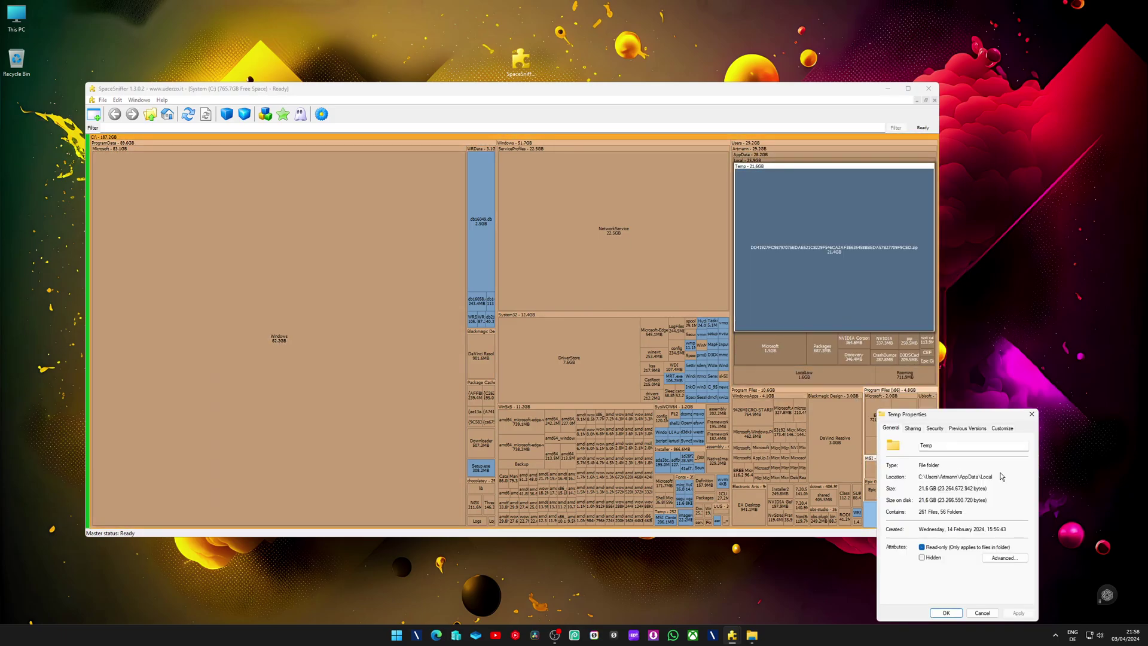
drag(921, 476, 994, 477)
right_click(981, 479)
click(999, 515)
key(super+e)
click(521, 171)
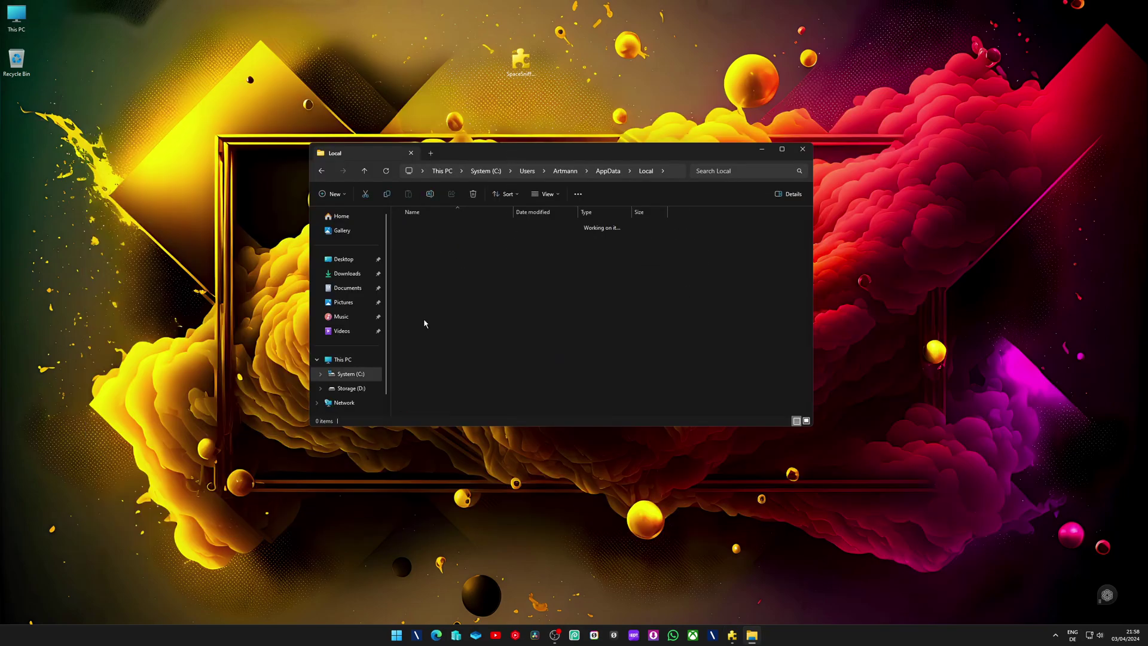
Check the total size of everything in the AppData\Local\Temp folder and delete its contents
key(ctrl+a)
key(alt+Return)
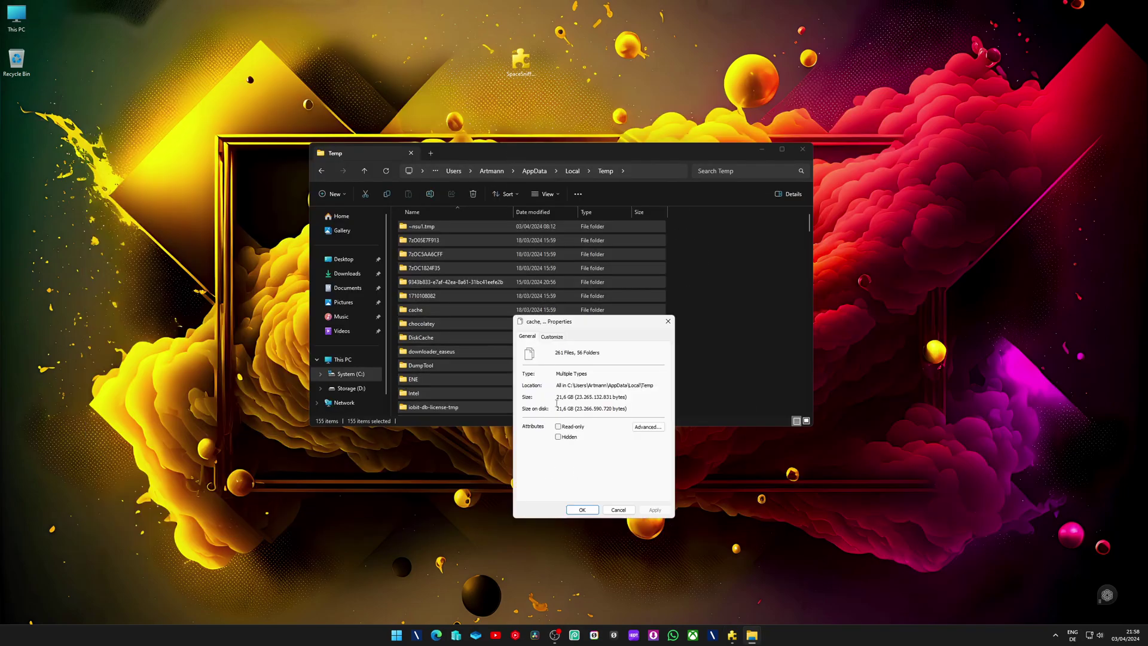
click(668, 322)
key(Delete)
click(535, 281)
click(549, 293)
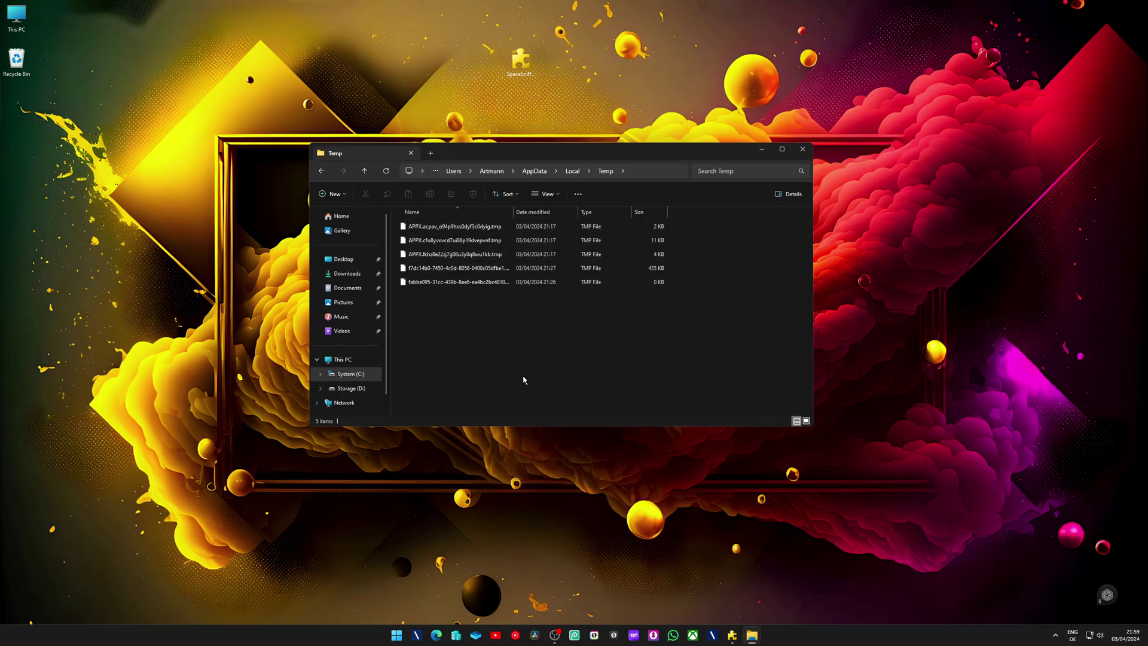
right_click(468, 280)
click(495, 439)
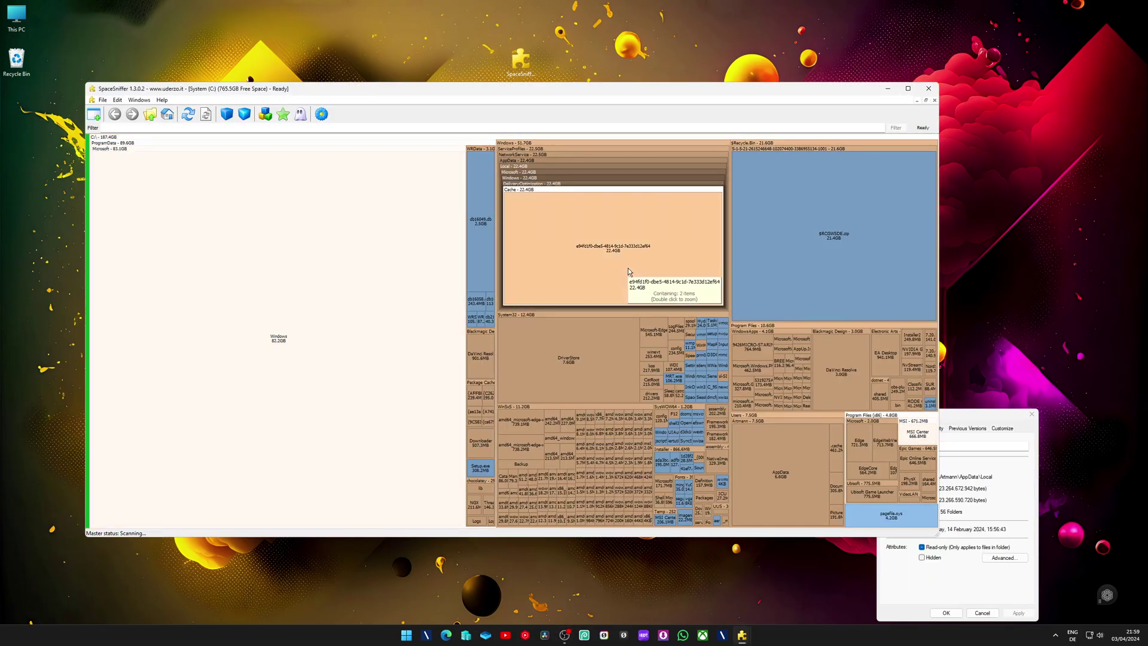
Copy the location of content.bin in the Delivery Optimization cache from SpaceSniffer and open it in File Explorer
right_click(652, 261)
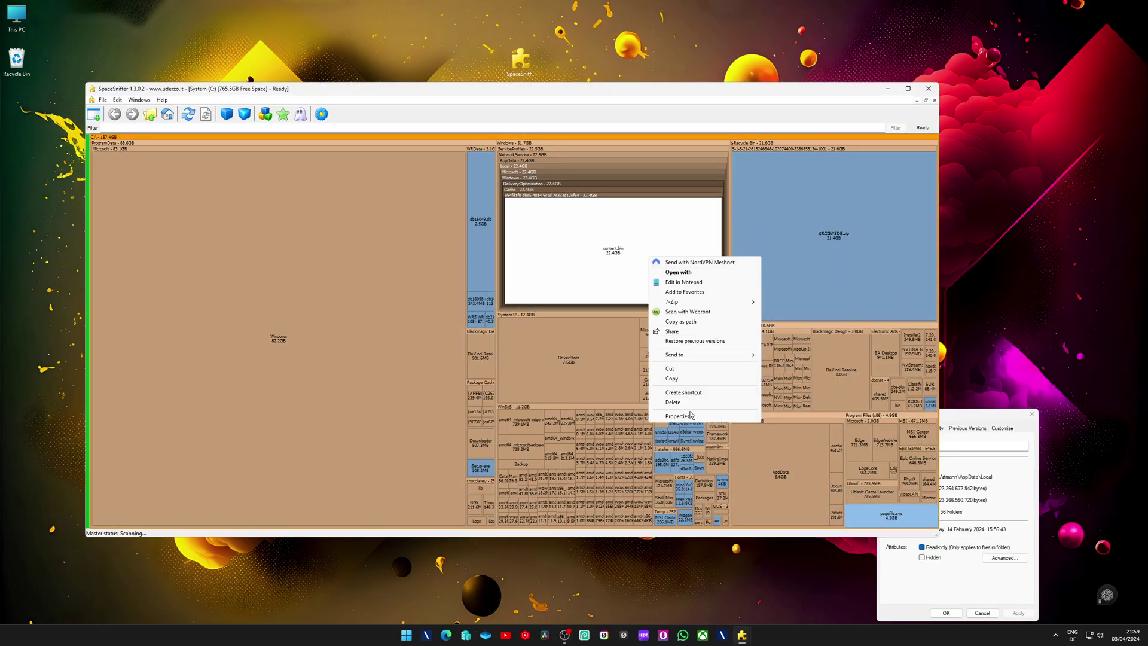
click(694, 415)
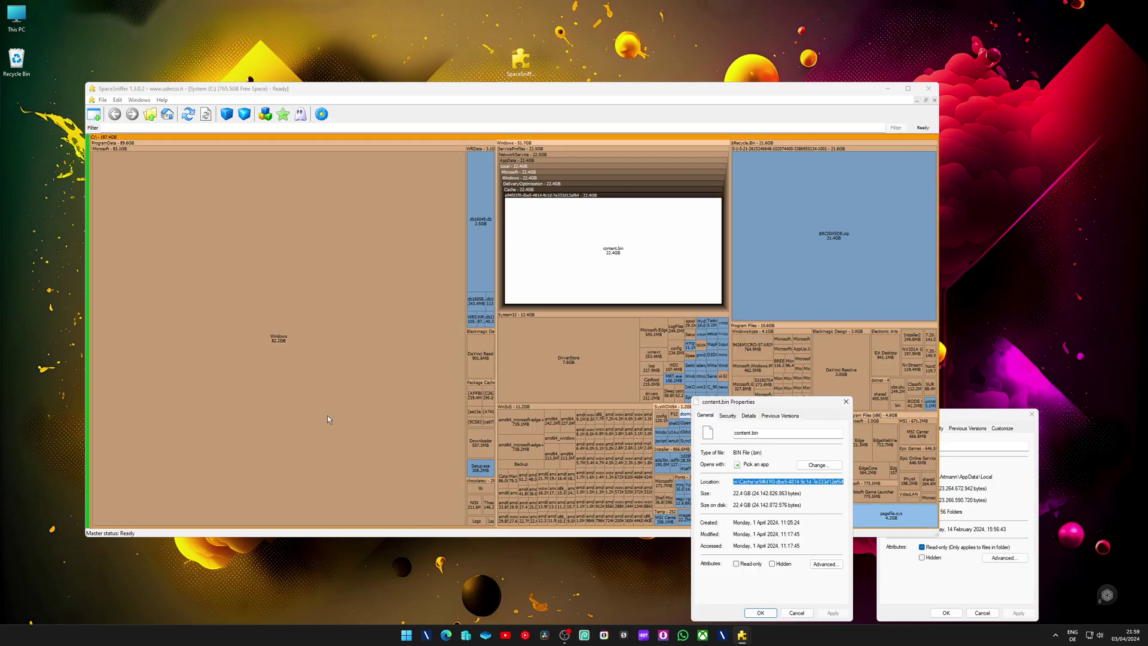
key(super+e)
click(493, 168)
key(ctrl+v)
key(Return)
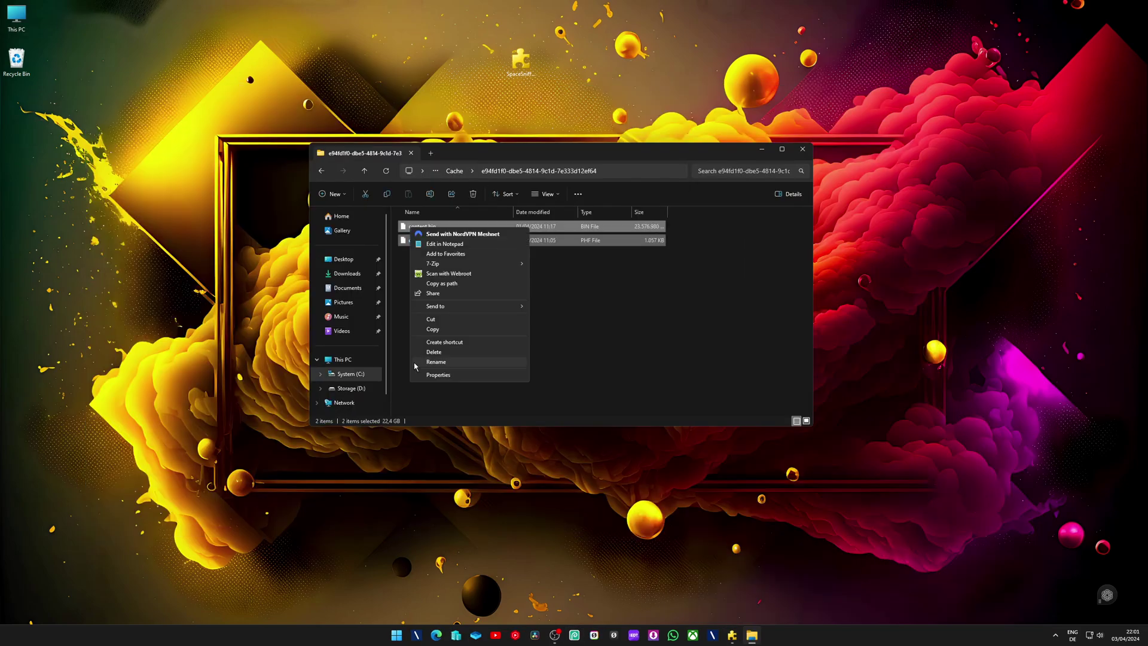
Check the properties of content.bin and content.phf and delete both files
click(439, 375)
key(Escape)
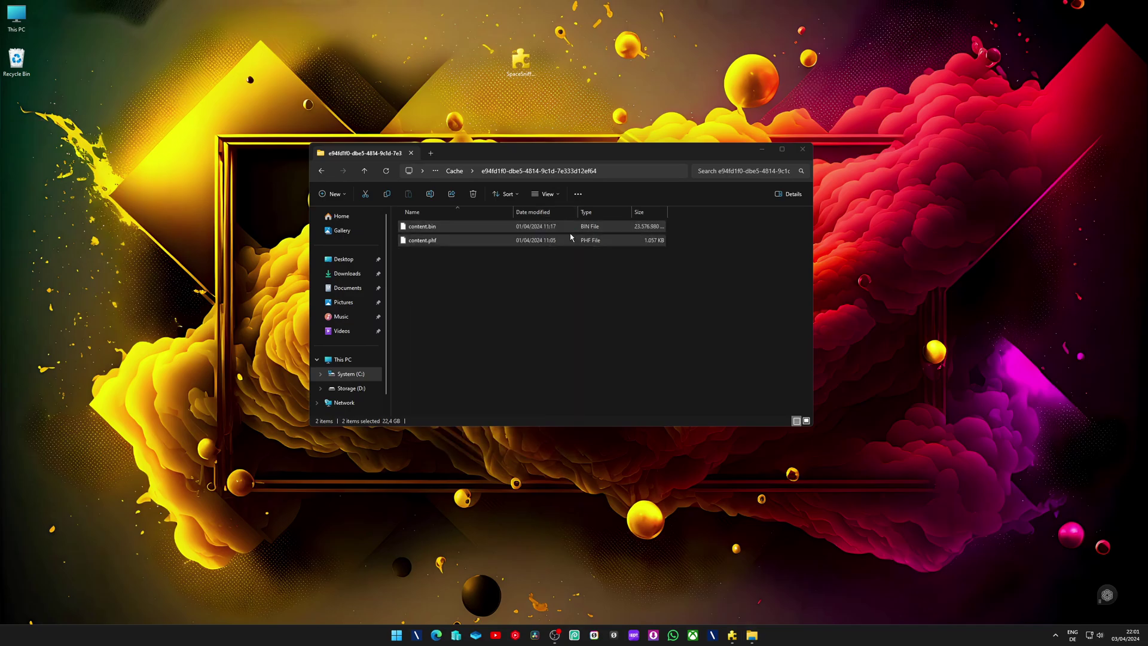
key(Delete)
Empty the Recycle Bin and close the File Explorer window
right_click(18, 57)
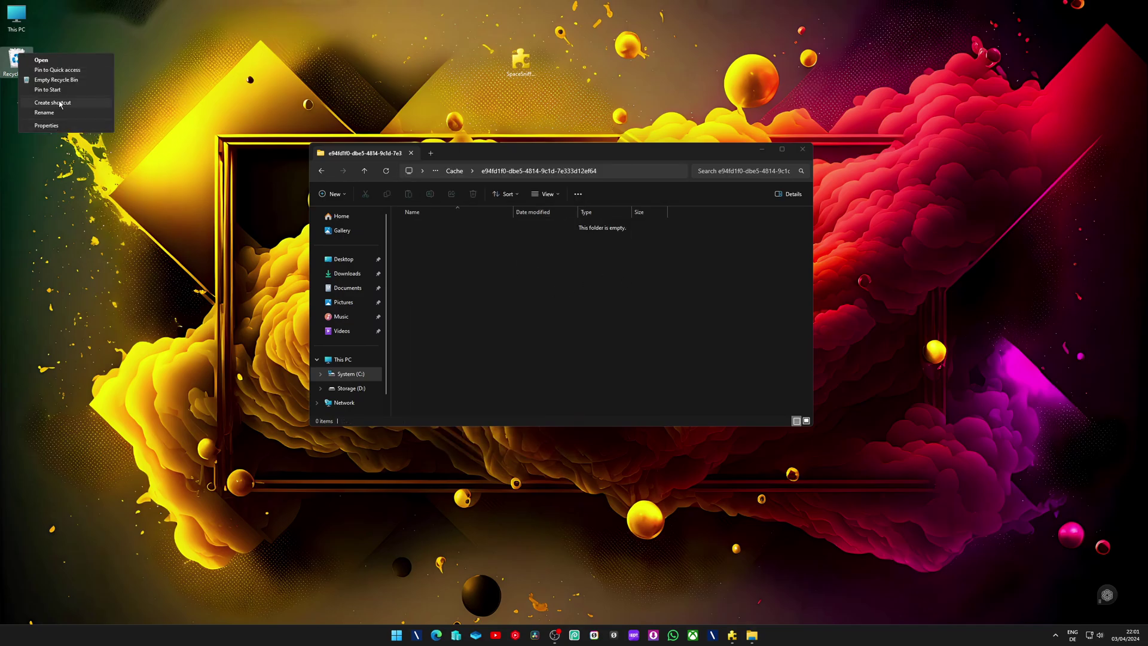
click(36, 88)
click(603, 322)
click(803, 149)
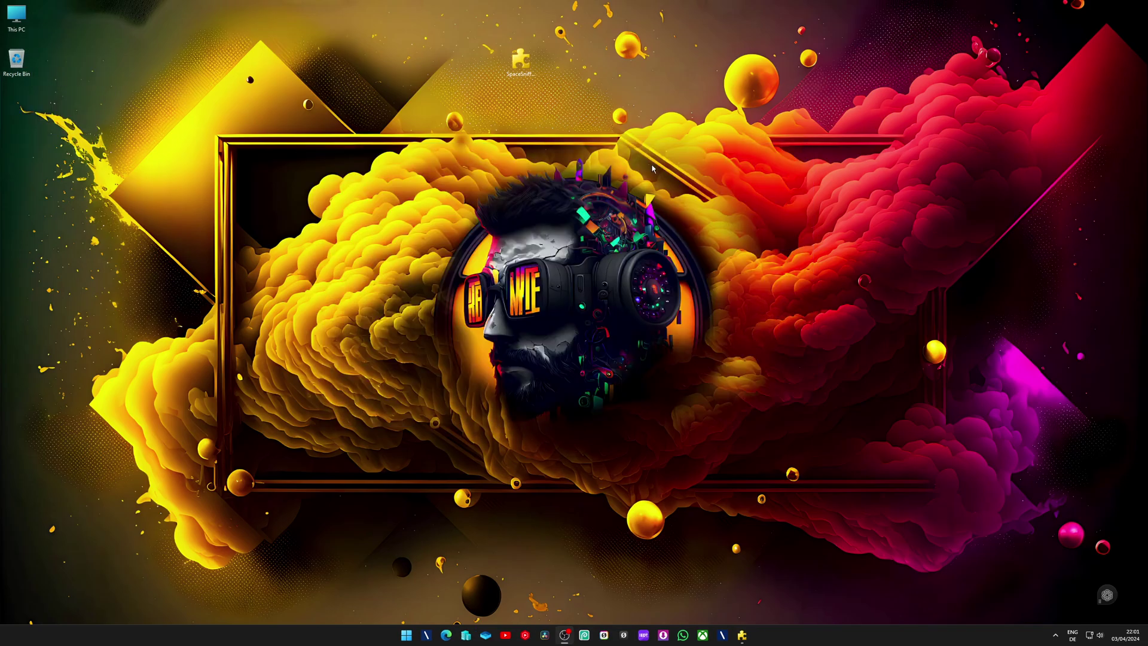
Return to SpaceSniffer and examine the contents of the AppData and DaVinci Resolve folders
click(743, 636)
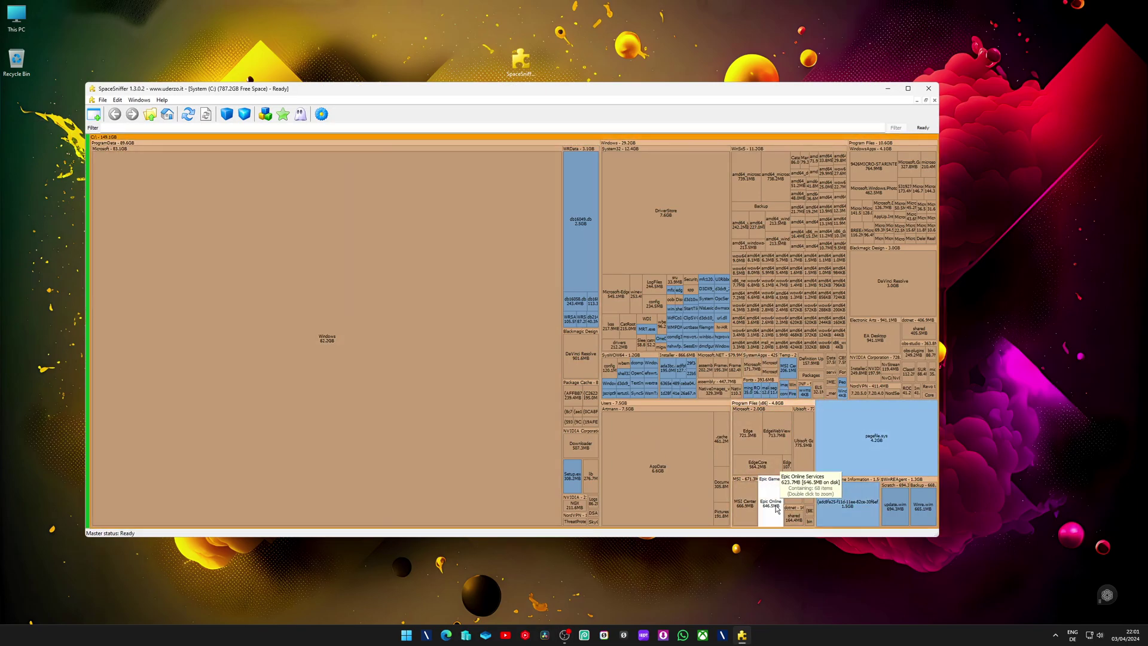
click(646, 479)
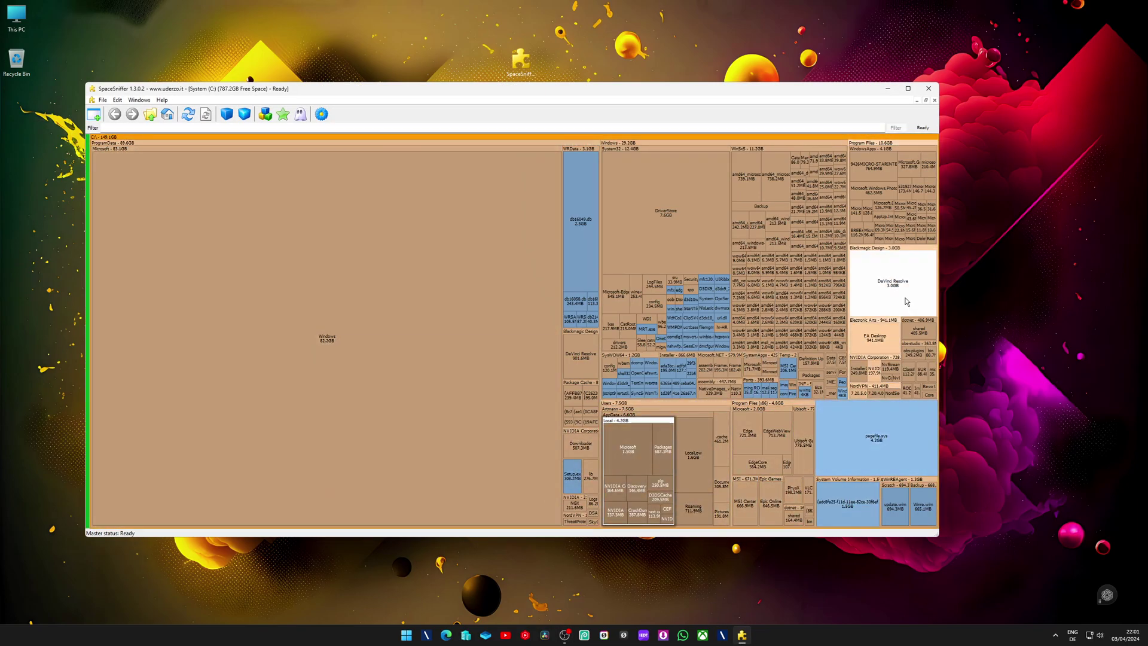
click(891, 288)
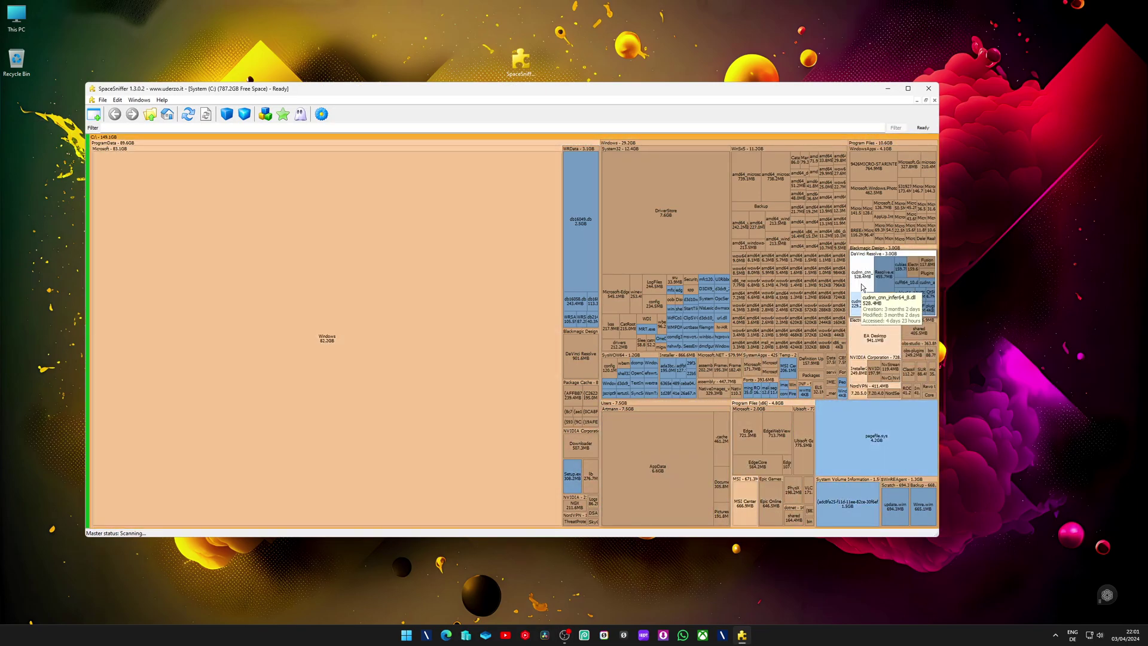